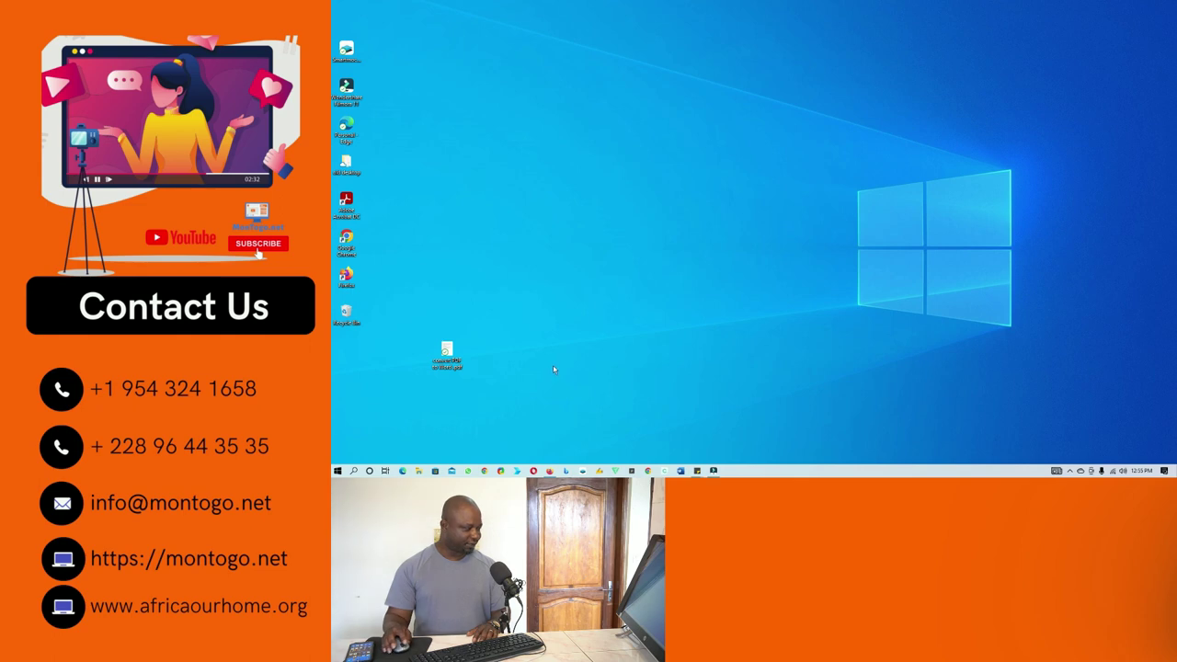
# Preview convert PDF to Word.pdf in the PDF viewer, scroll through it, then close the viewer
pyautogui.doubleClick(446, 355)
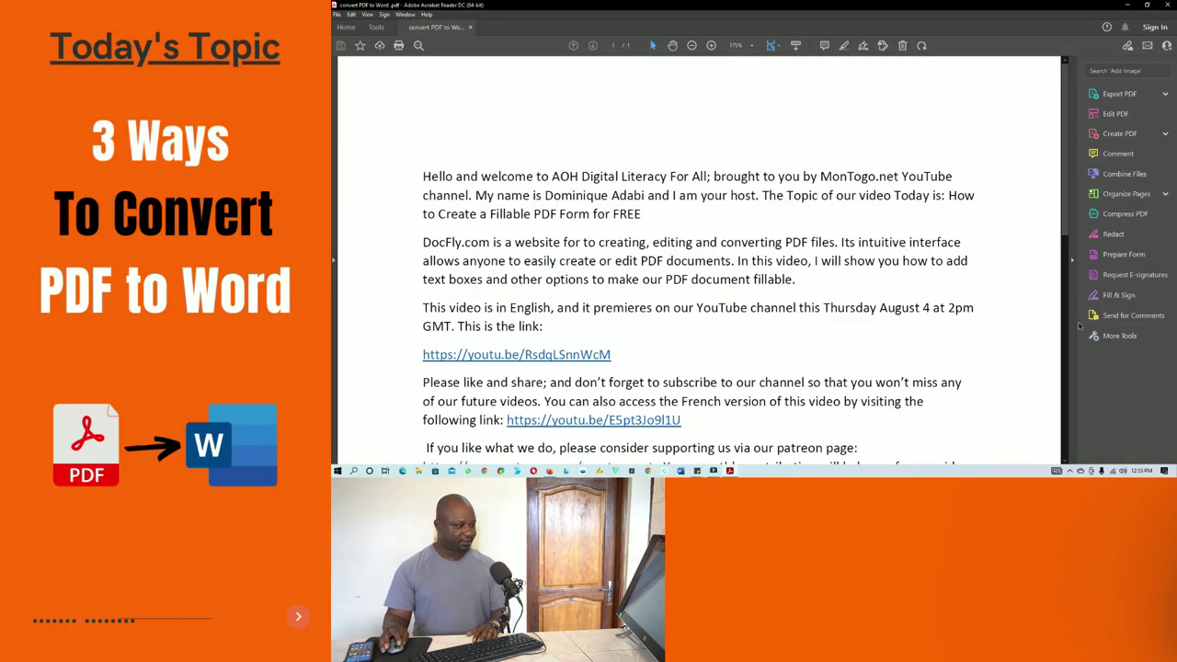
pyautogui.click(1071, 262)
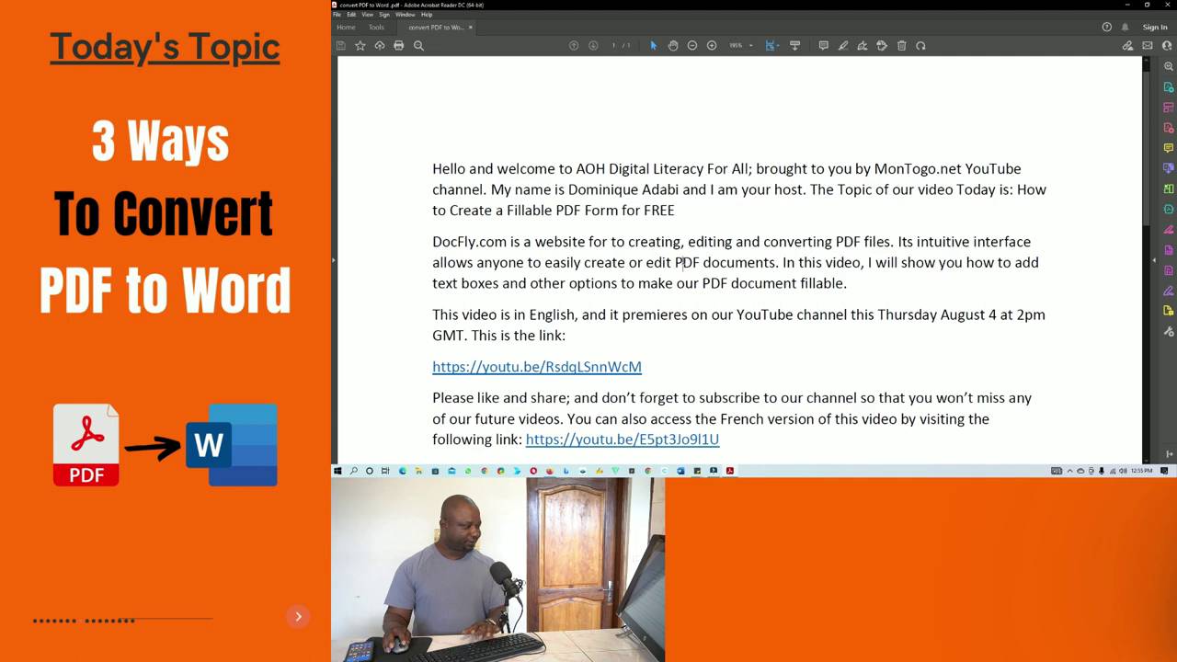
pyautogui.scroll(-1, 687, 265)
pyautogui.scroll(-3, 687, 265)
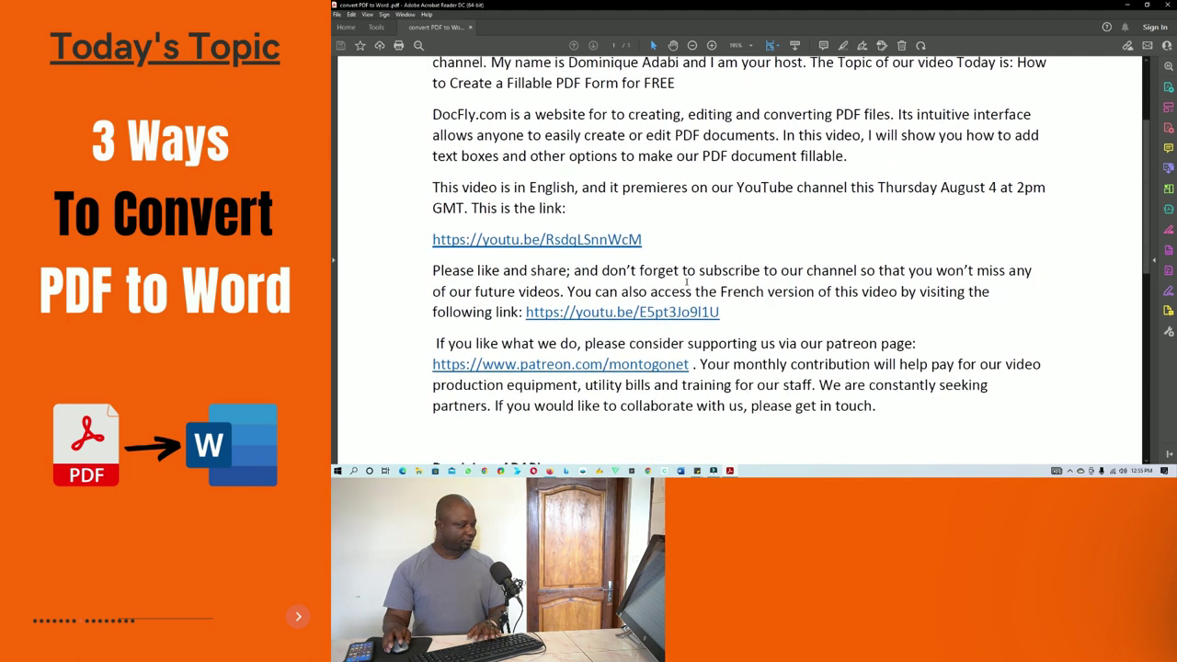
pyautogui.scroll(2, 686, 282)
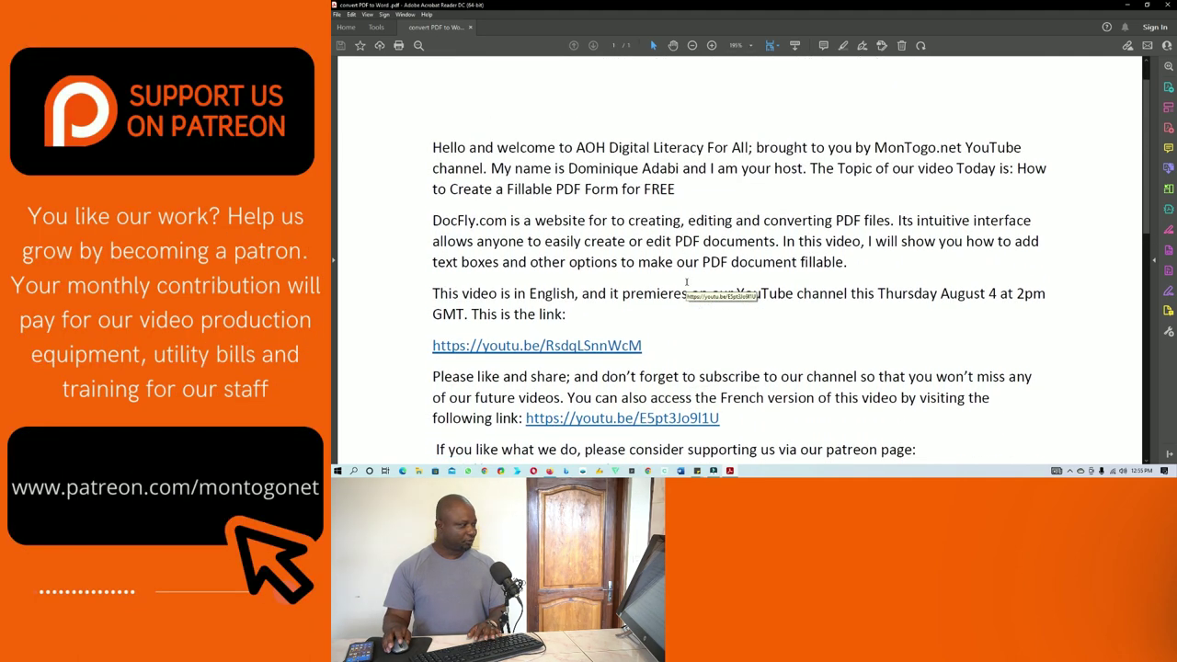
pyautogui.scroll(2, 744, 296)
pyautogui.scroll(1, 744, 295)
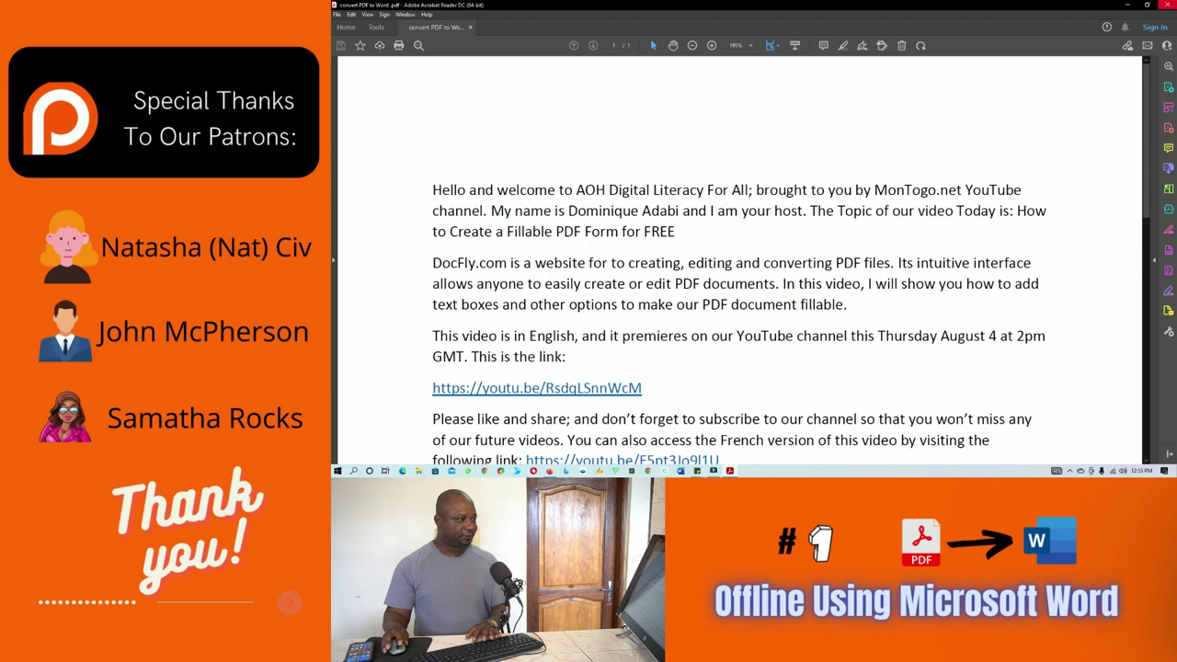
pyautogui.click(1170, 6)
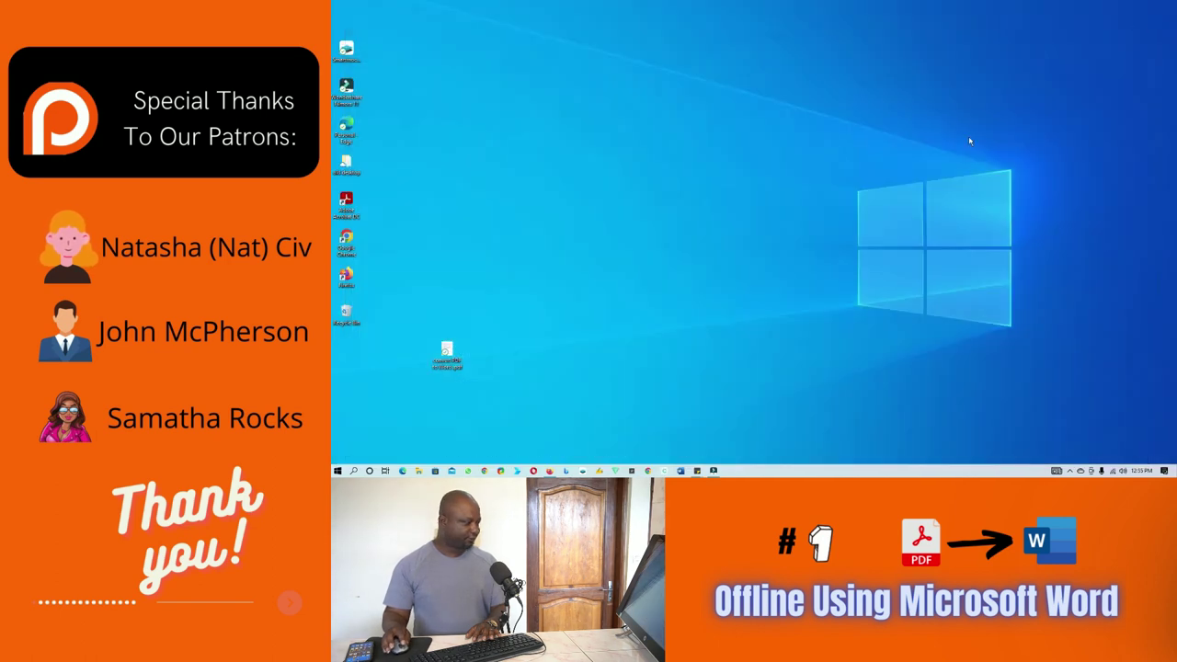
# Launch Word, drop convert PDF to Word.pdf onto it, and accept the conversion to an editable document
pyautogui.click(878, 201)
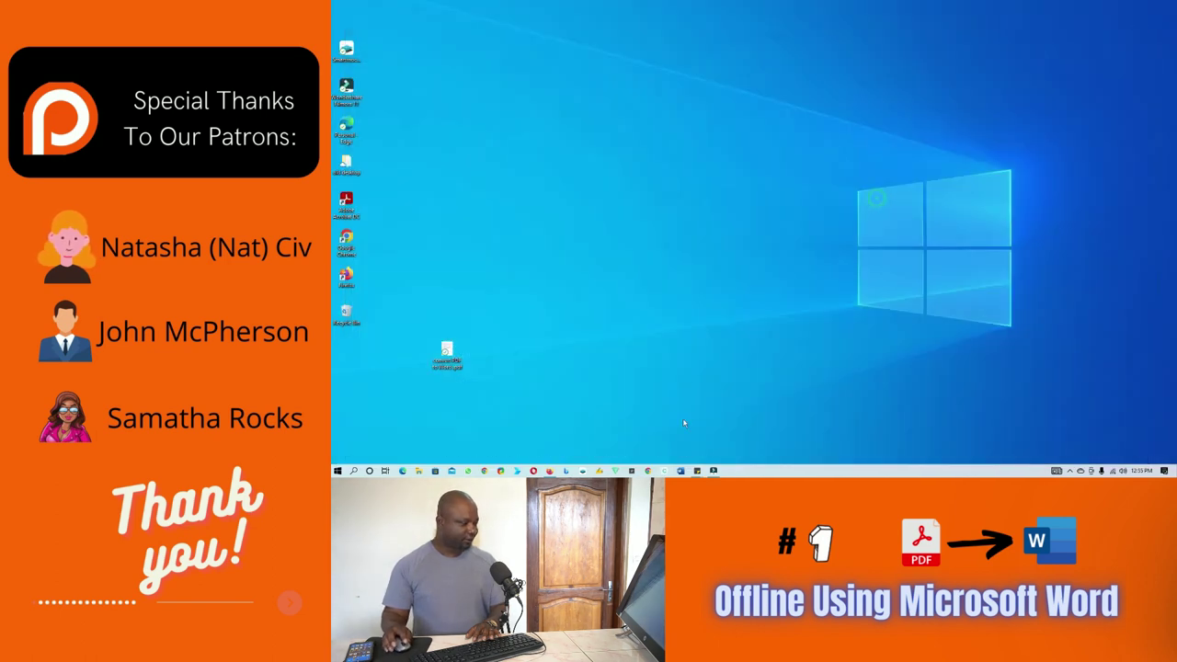
pyautogui.click(682, 471)
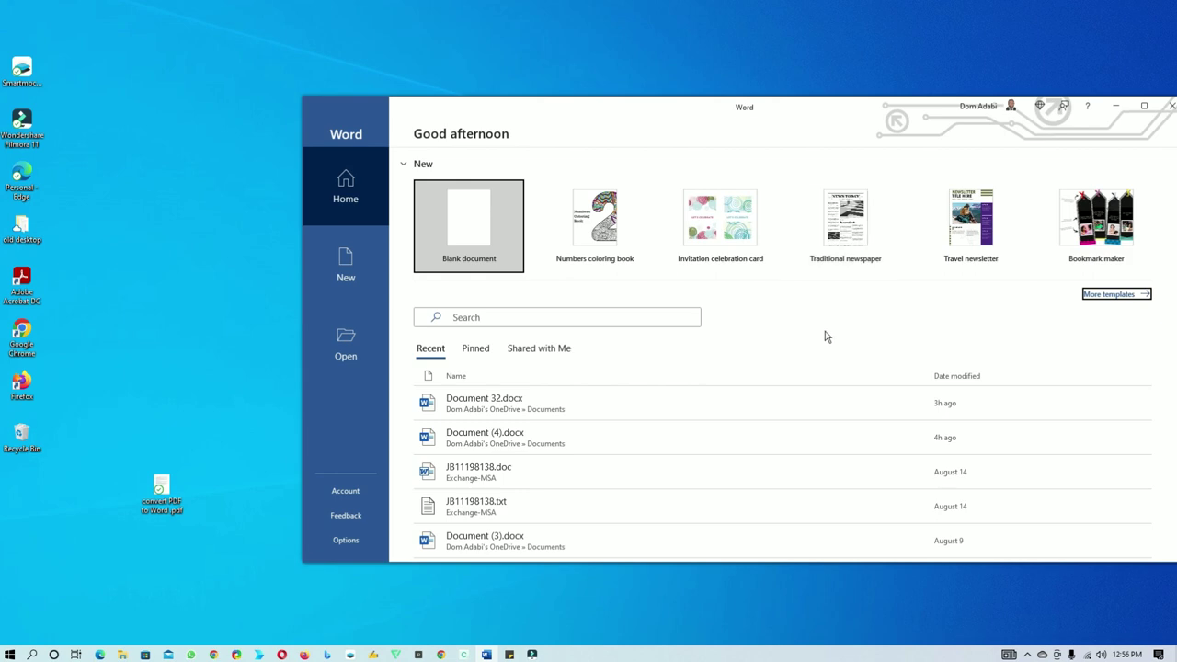
pyautogui.moveTo(162, 489); pyautogui.dragTo(568, 311)
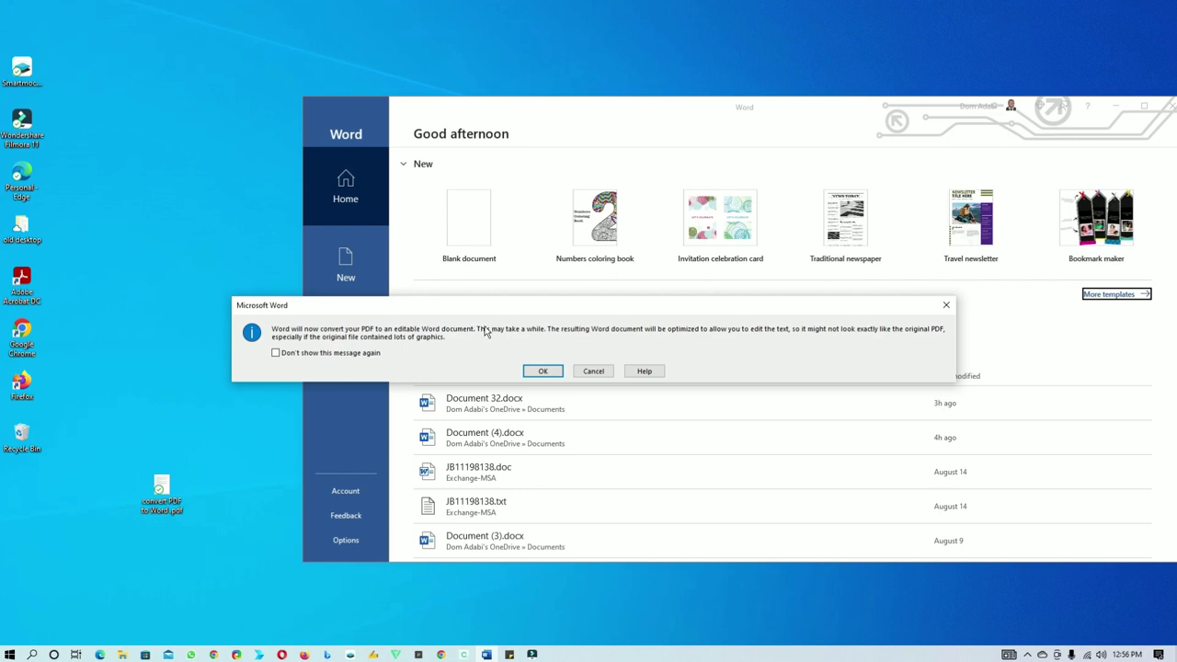
pyautogui.click(544, 371)
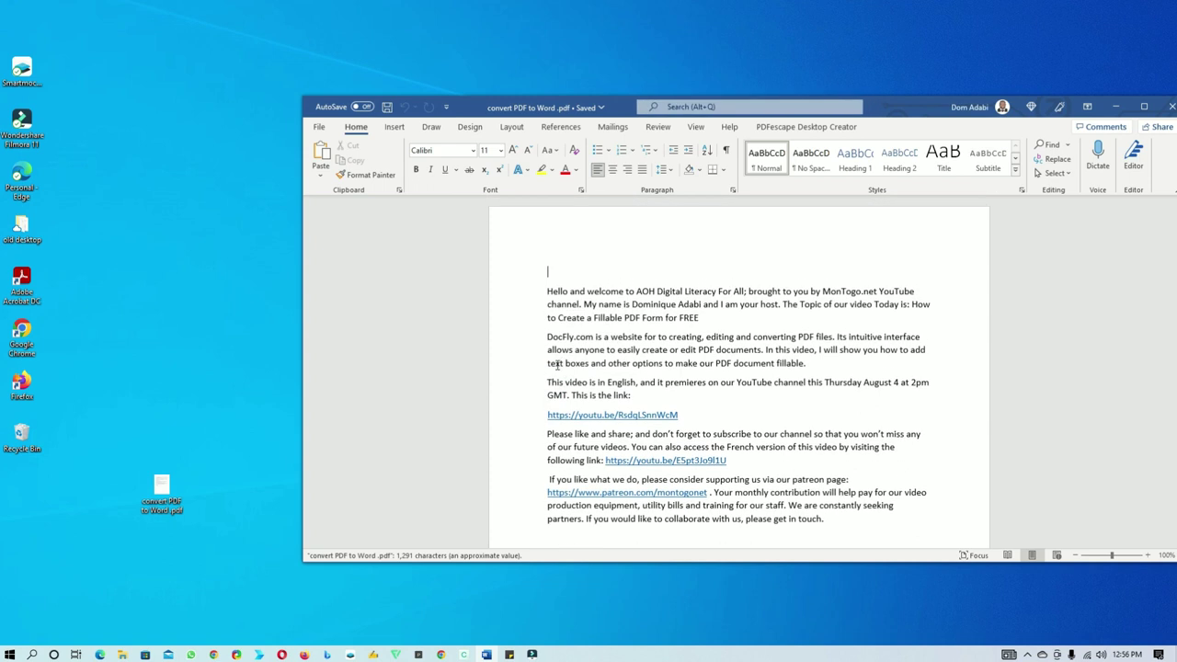
# Maximize the Word window and raise the document zoom to 150%
pyautogui.click(731, 323)
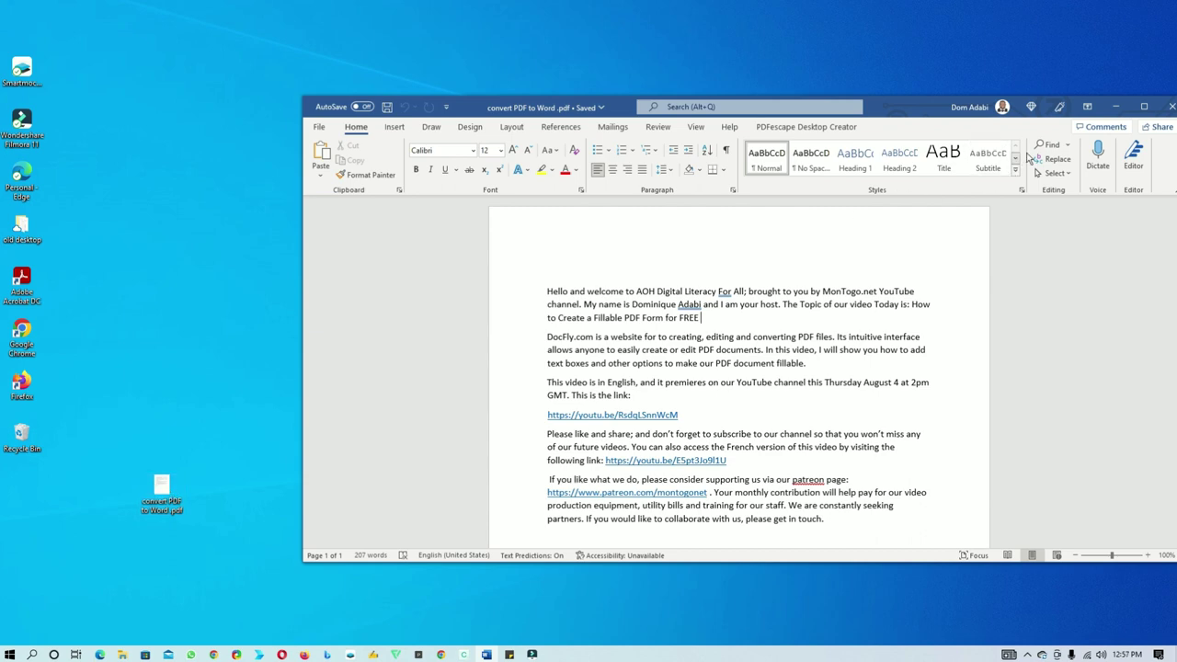
pyautogui.click(1144, 108)
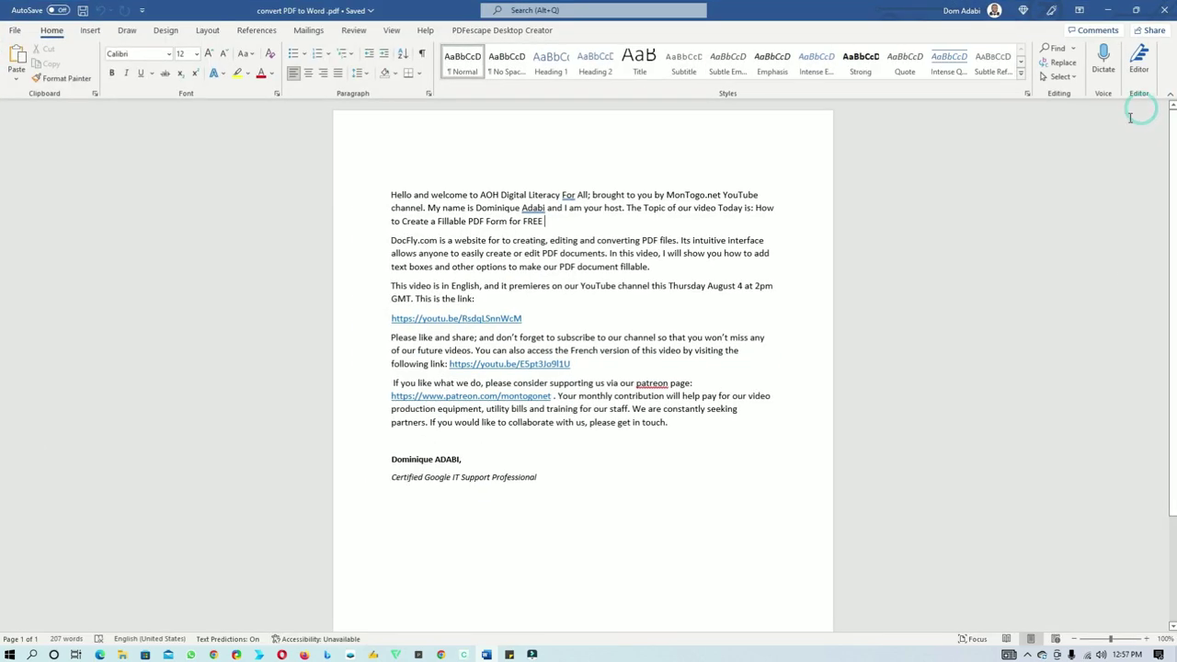
pyautogui.click(1147, 638)
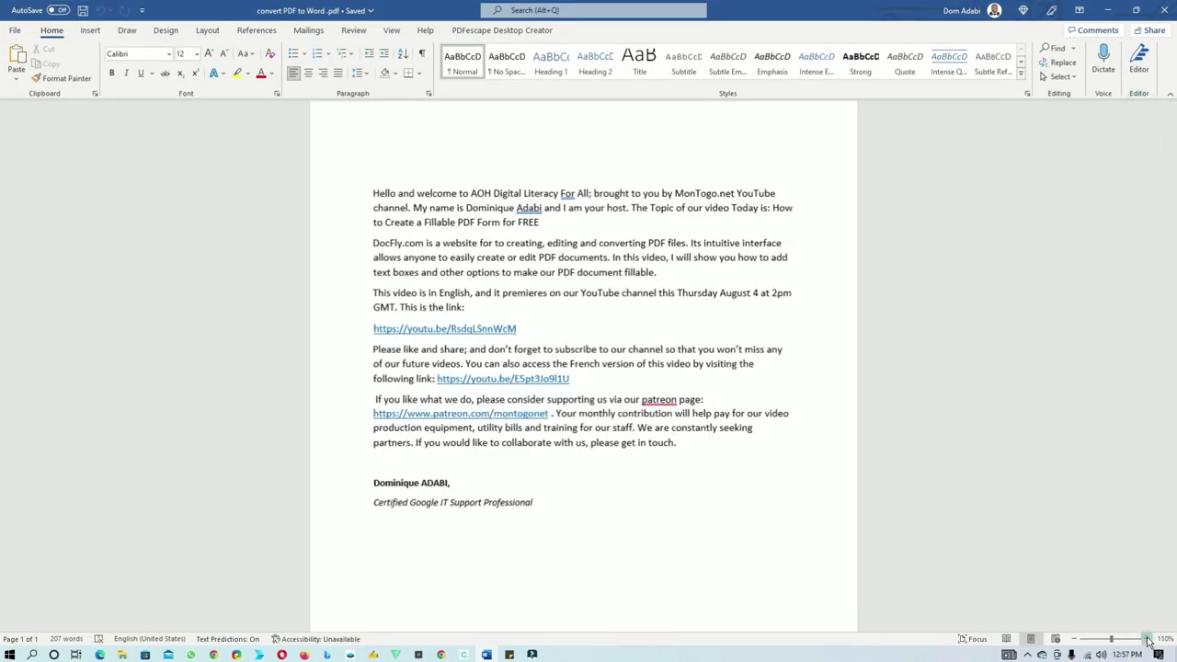
pyautogui.click(1147, 638)
pyautogui.click(1147, 638)
pyautogui.click(1147, 638)
pyautogui.click(1147, 638)
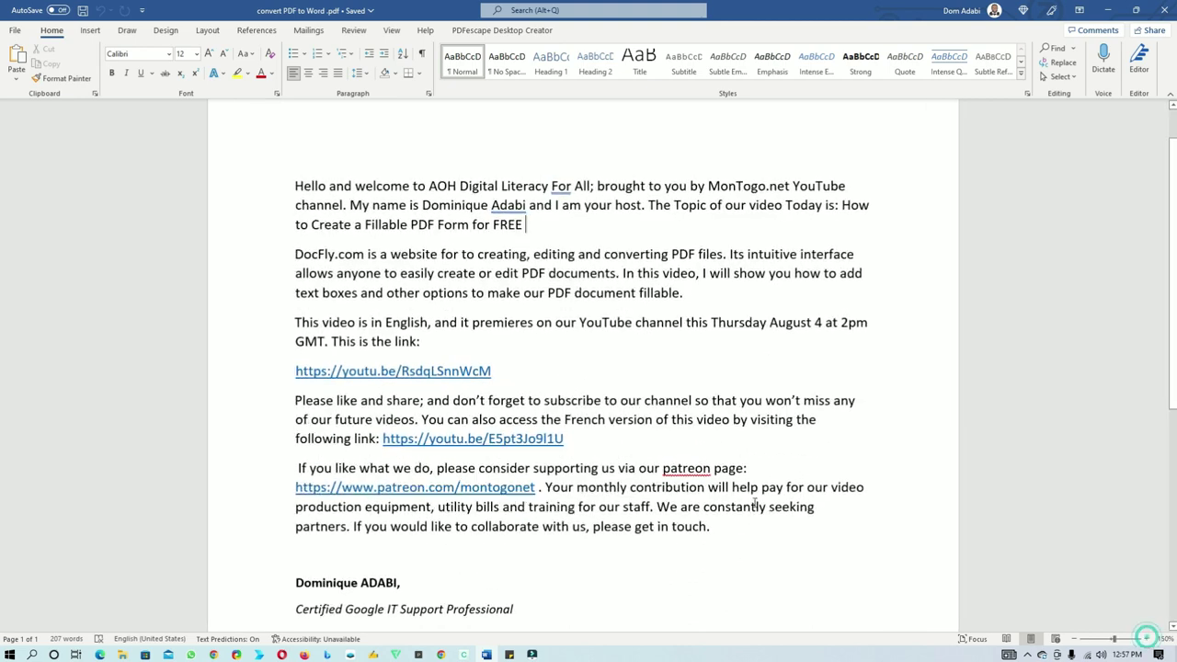
pyautogui.scroll(1, 828, 515)
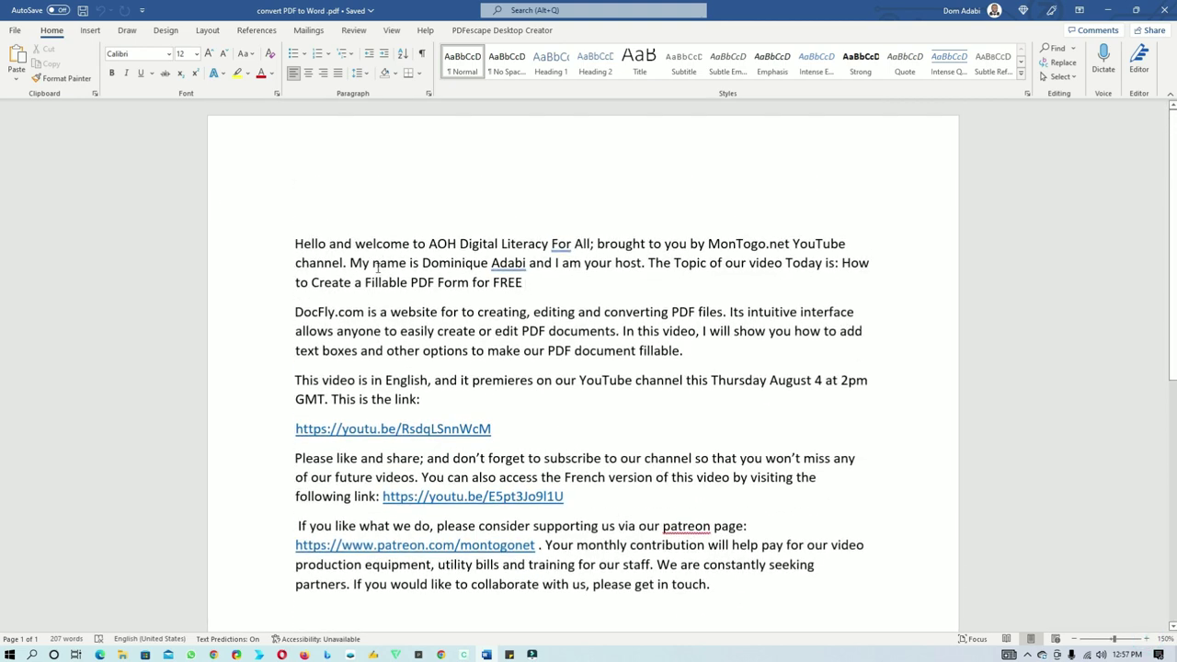
# Enlarge the title paragraph's font two sizes and color it red
pyautogui.tripleClick(534, 284)
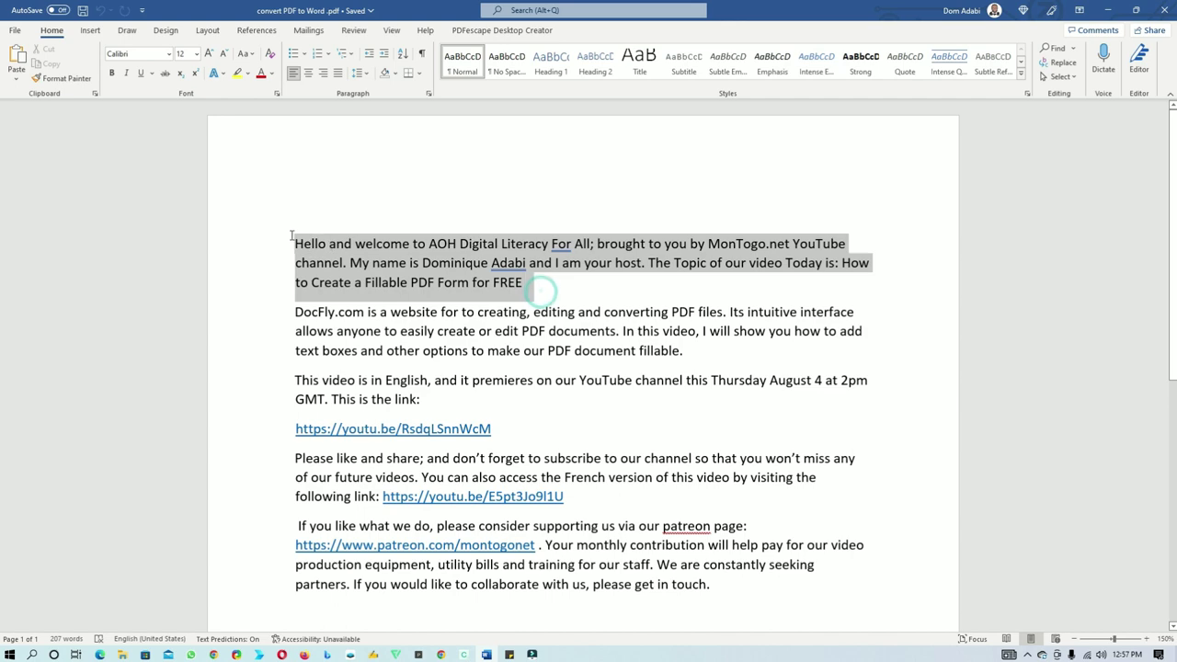
pyautogui.click(210, 54)
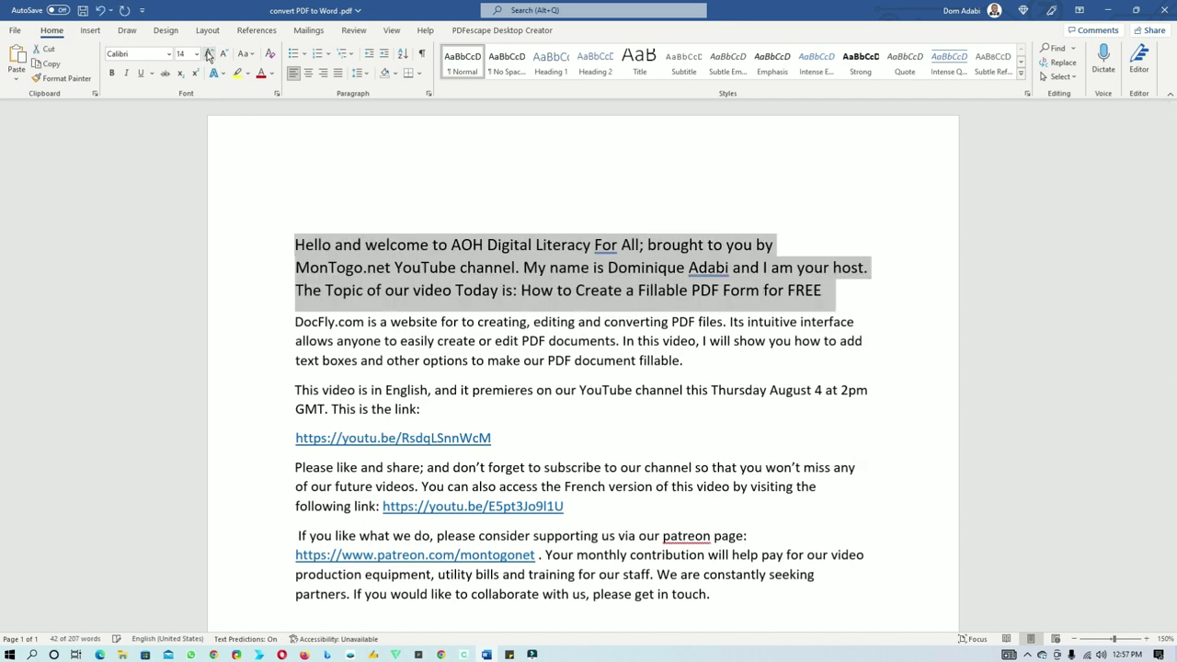
pyautogui.click(210, 54)
pyautogui.click(210, 55)
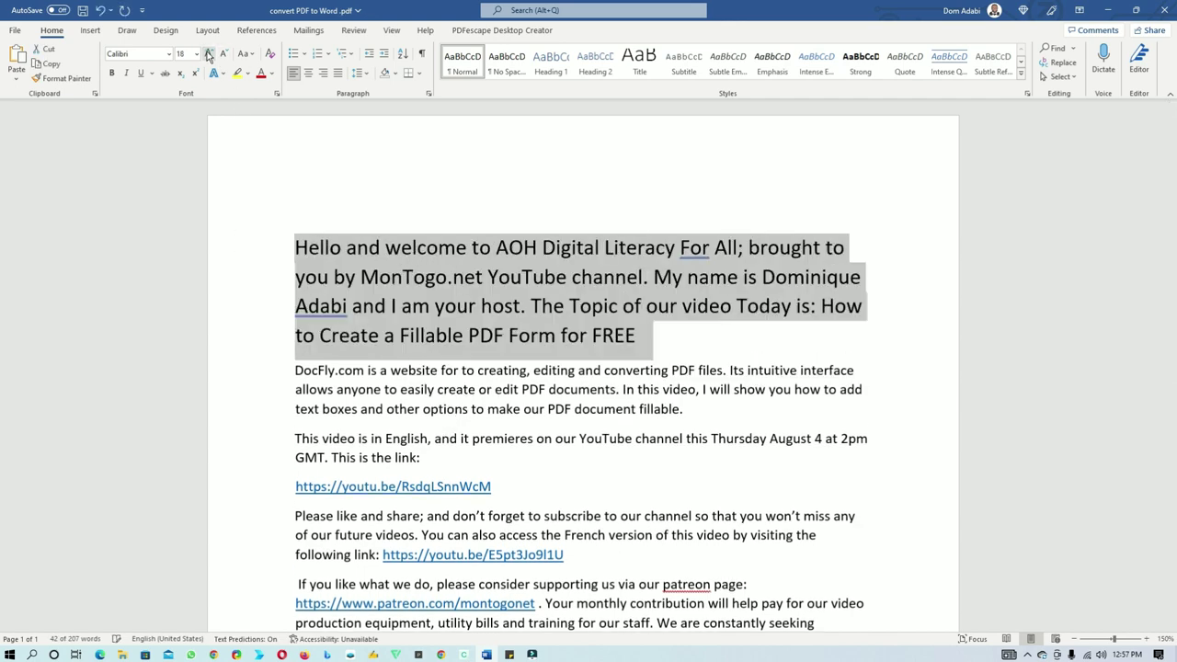
pyautogui.click(271, 74)
pyautogui.click(271, 209)
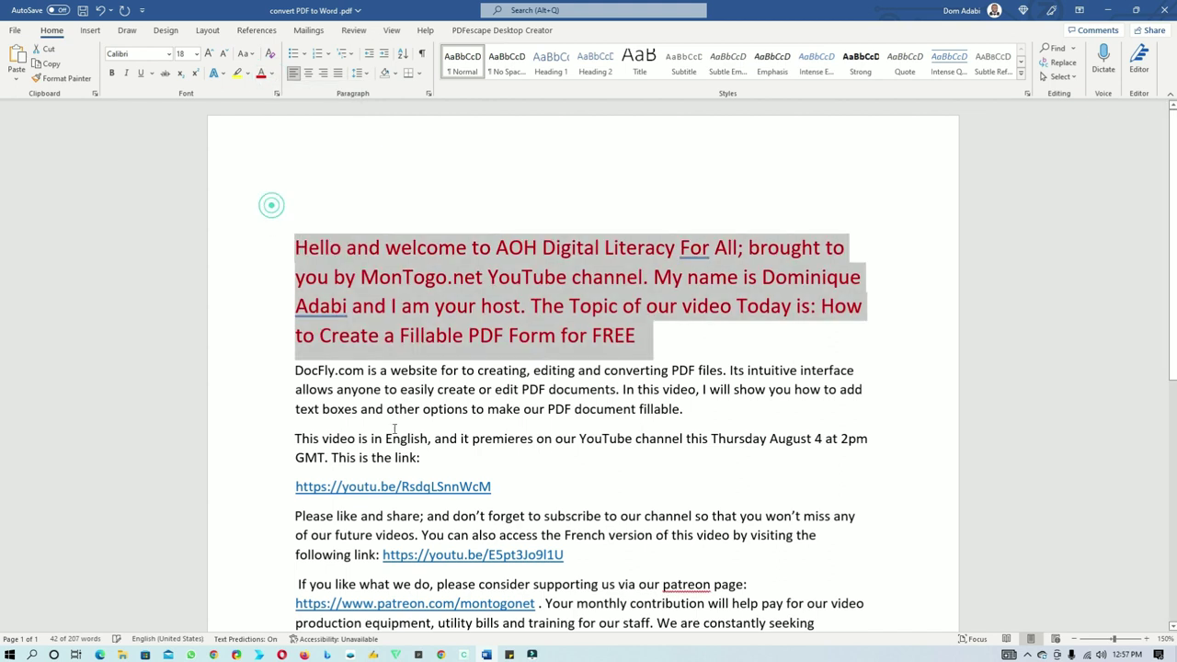
# Delete "is the link:" so the premiere sentence ends at "GMT. This"
pyautogui.click(431, 461)
pyautogui.press('BackSpace')
pyautogui.press('BackSpace')
pyautogui.press('BackSpace')
pyautogui.press('BackSpace')
pyautogui.press('BackSpace')
pyautogui.press('BackSpace')
pyautogui.press('BackSpace')
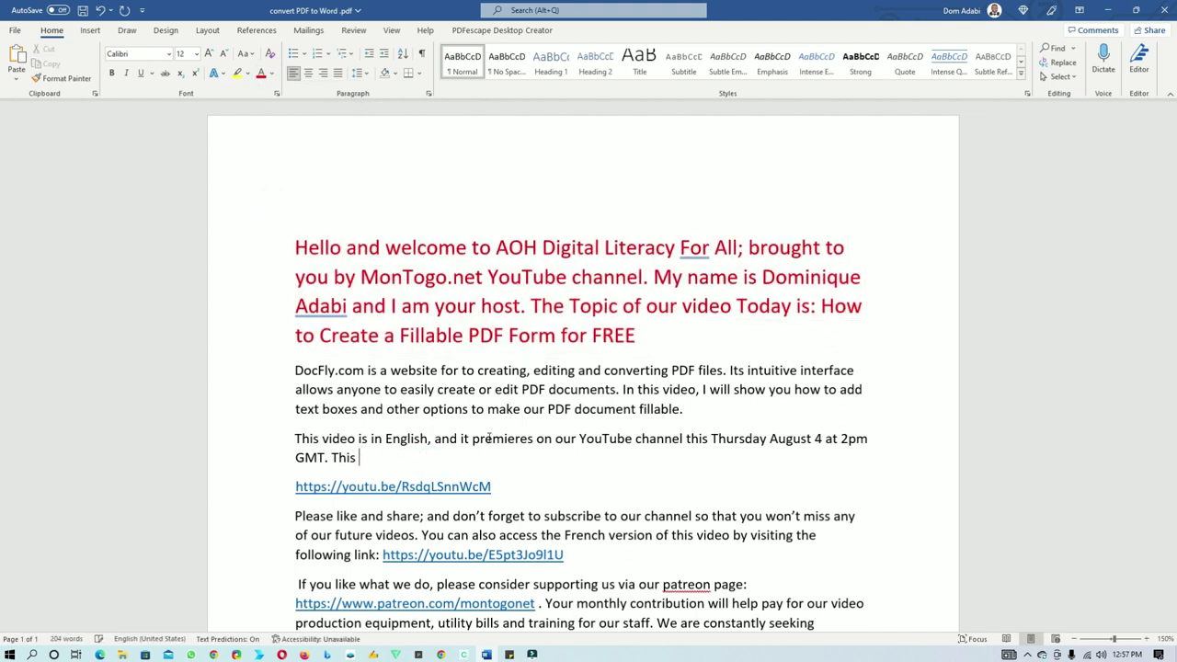
pyautogui.click(472, 439)
pyautogui.scroll(-3, 474, 443)
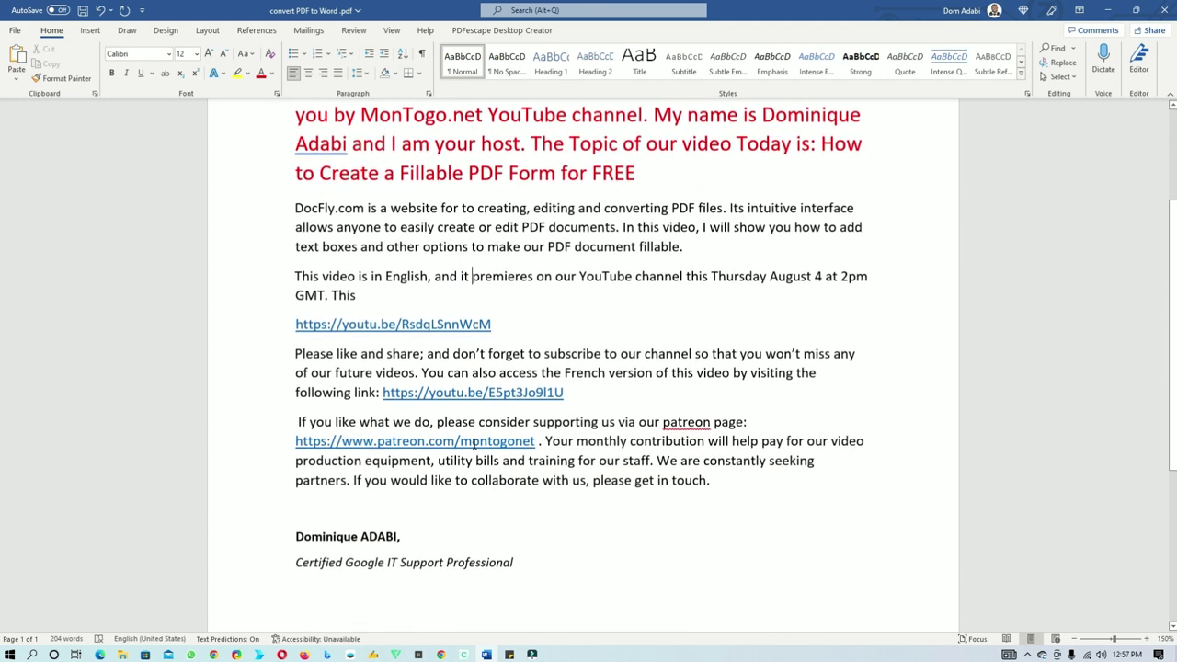
pyautogui.scroll(-1, 473, 445)
pyautogui.scroll(4, 475, 444)
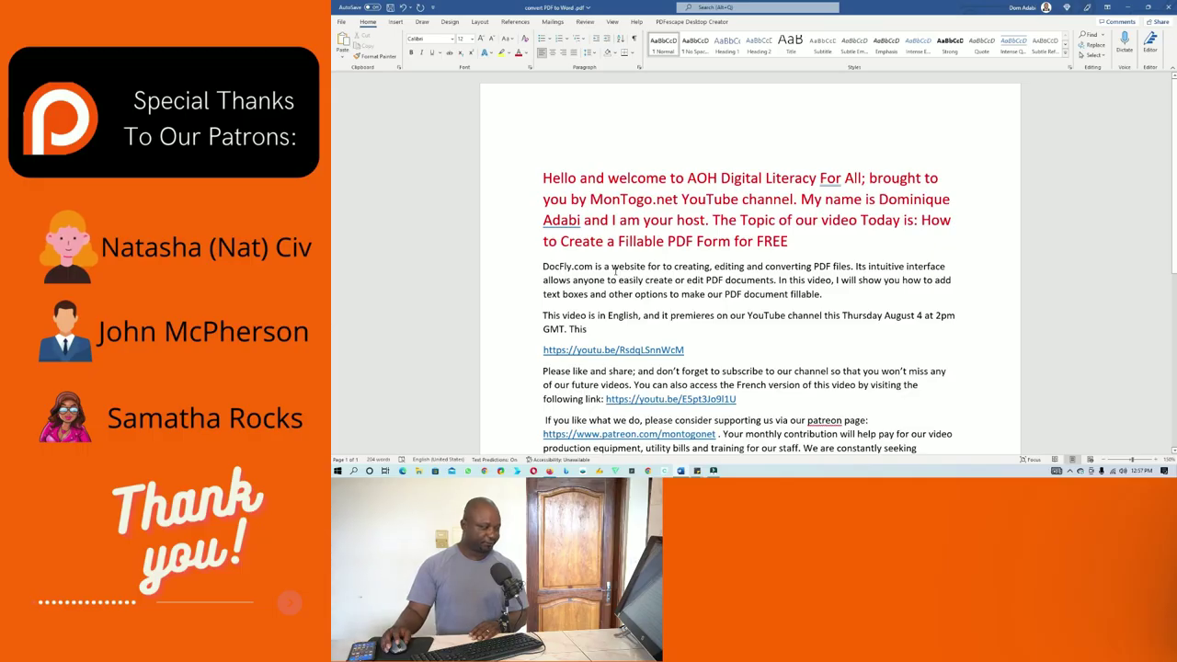
pyautogui.scroll(-3, 709, 392)
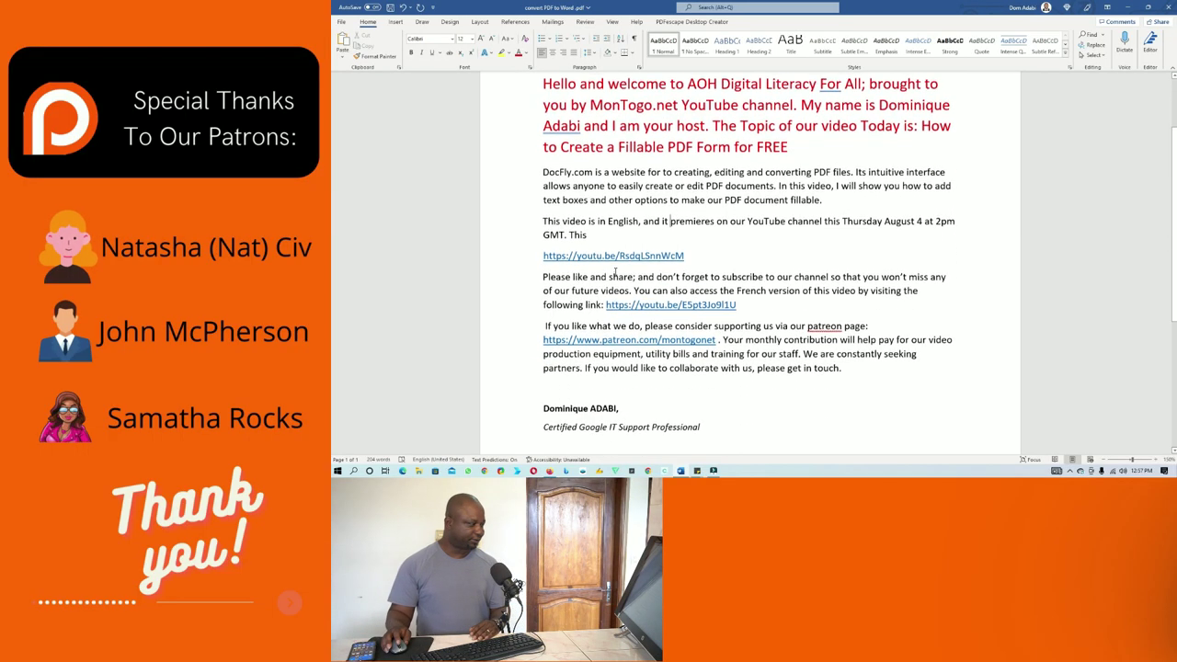
pyautogui.scroll(3, 709, 392)
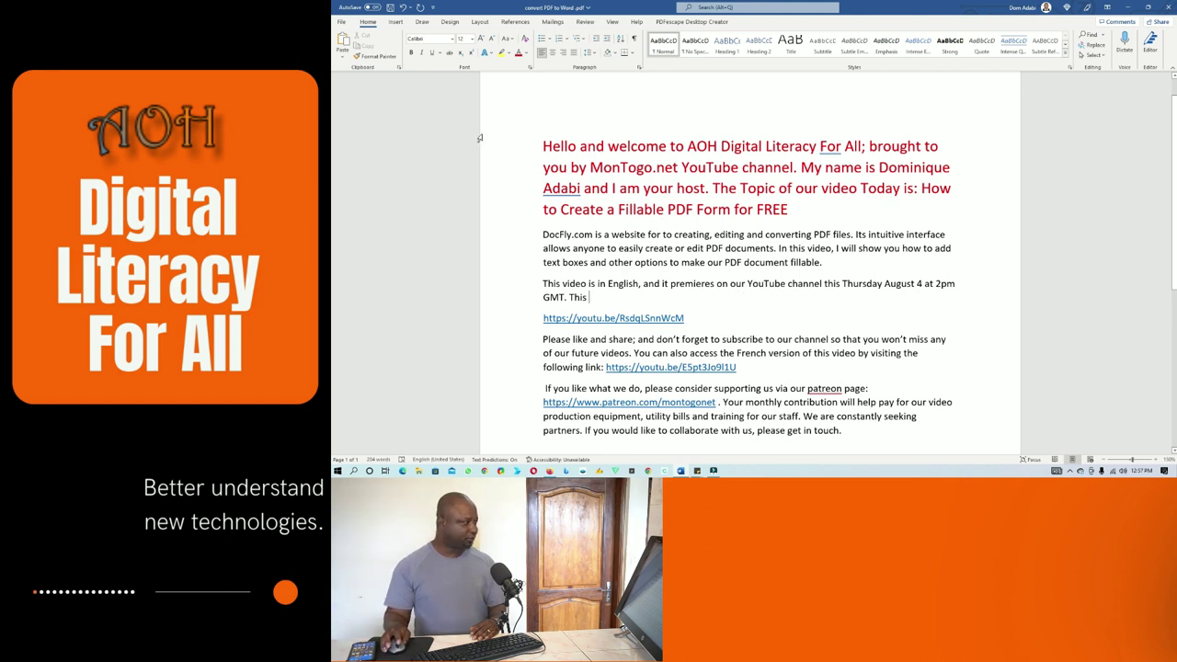
# Save the edited document to the Desktop as a PDF named 'doc 1'
pyautogui.click(339, 22)
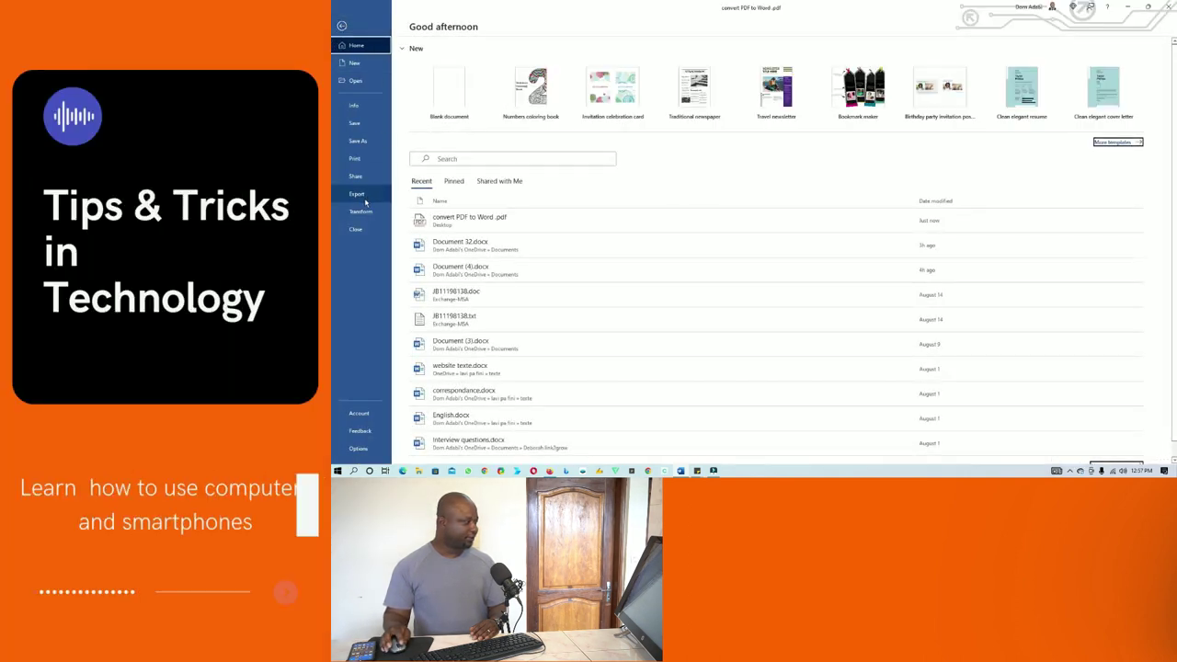
pyautogui.click(369, 143)
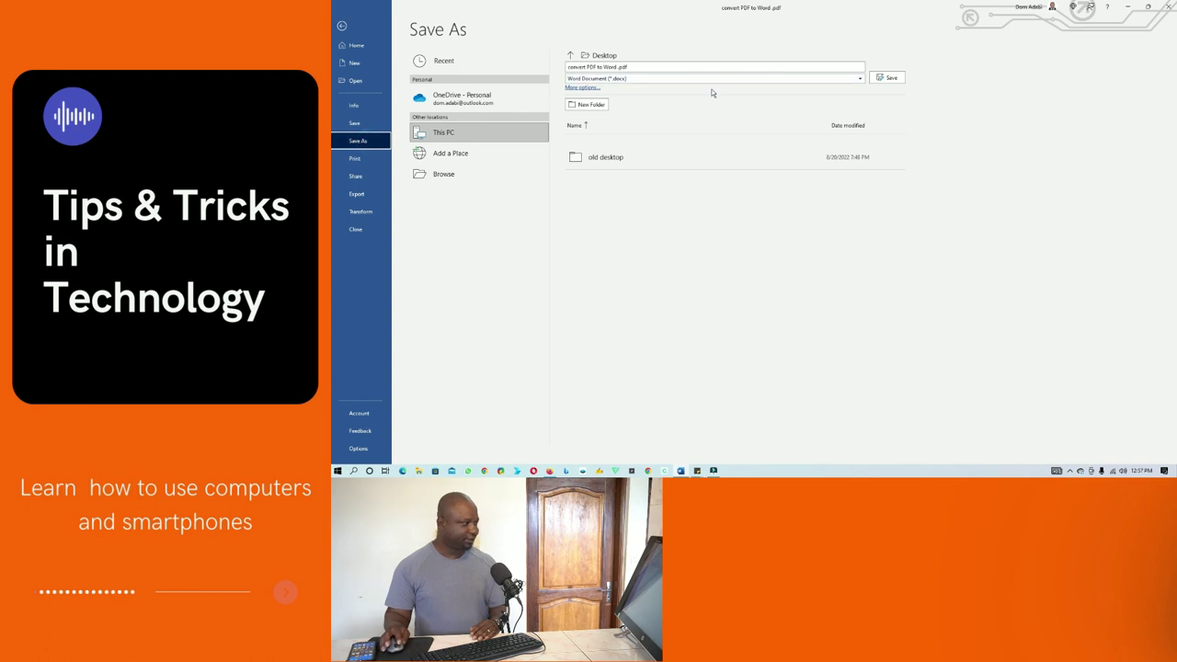
pyautogui.click(857, 81)
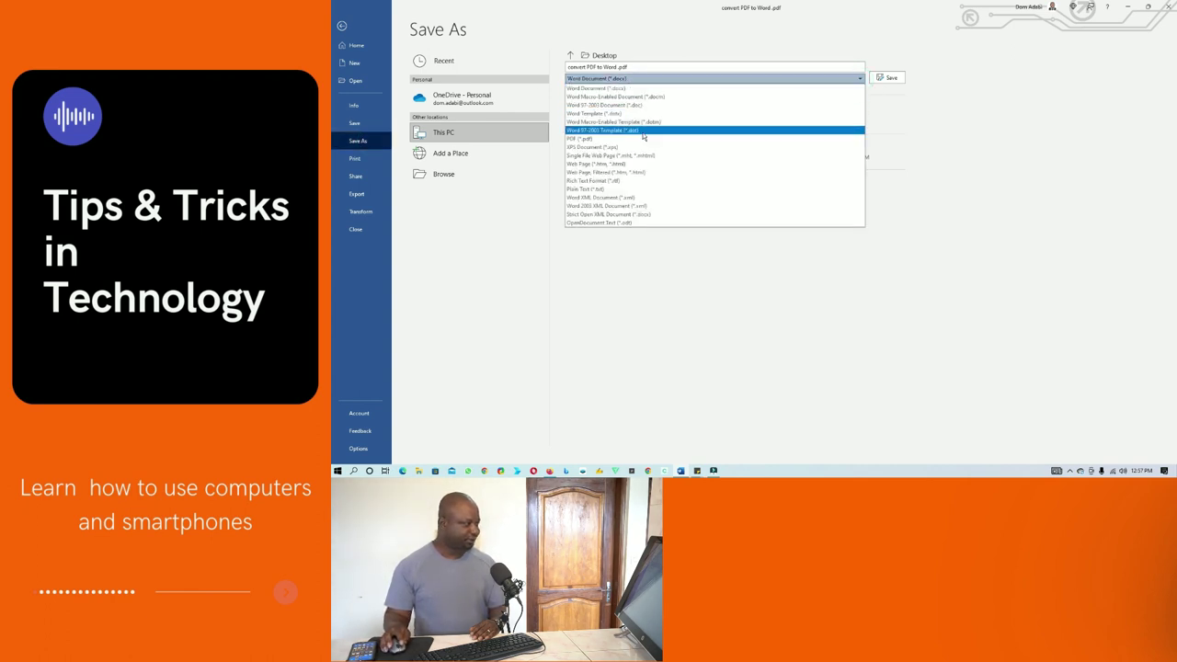
pyautogui.click(631, 139)
pyautogui.click(643, 66)
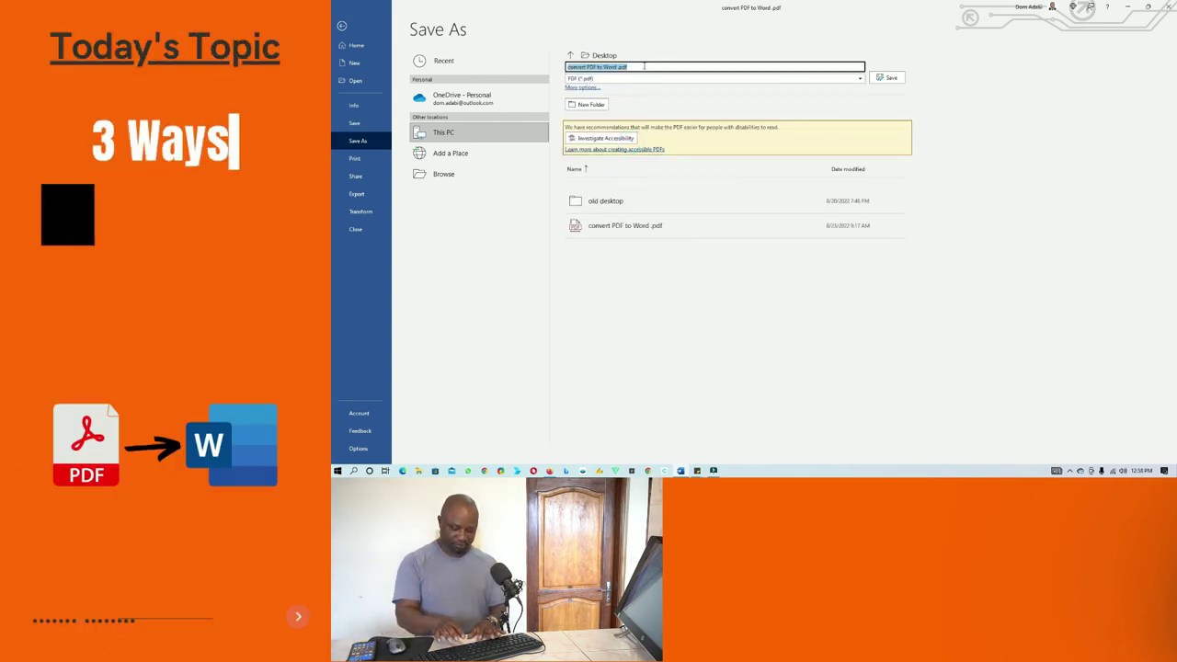
pyautogui.write('doc 1')
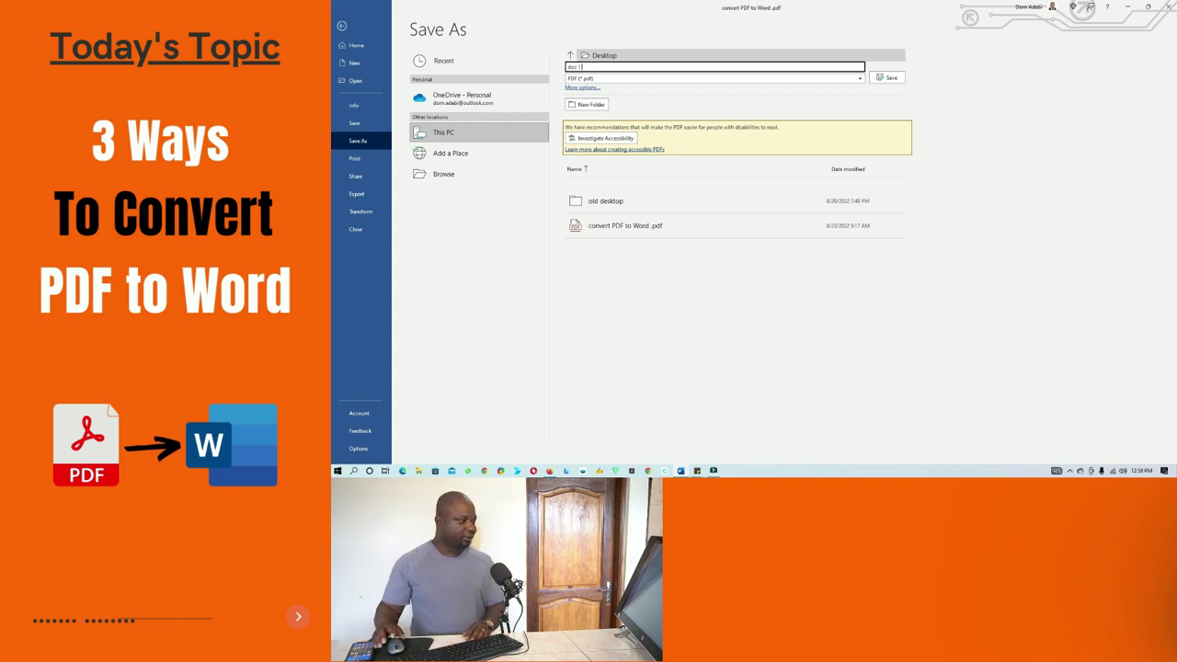
pyautogui.click(890, 78)
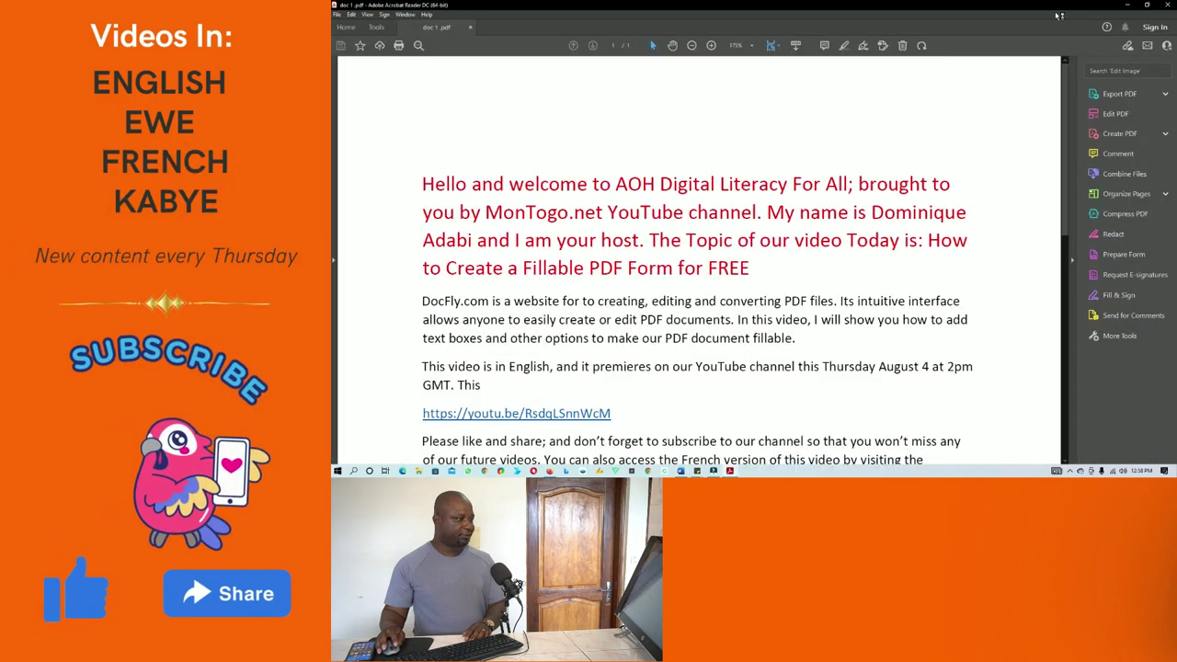
# Close doc 1.pdf in Acrobat Reader and bring the edited Word document back up
pyautogui.click(1128, 5)
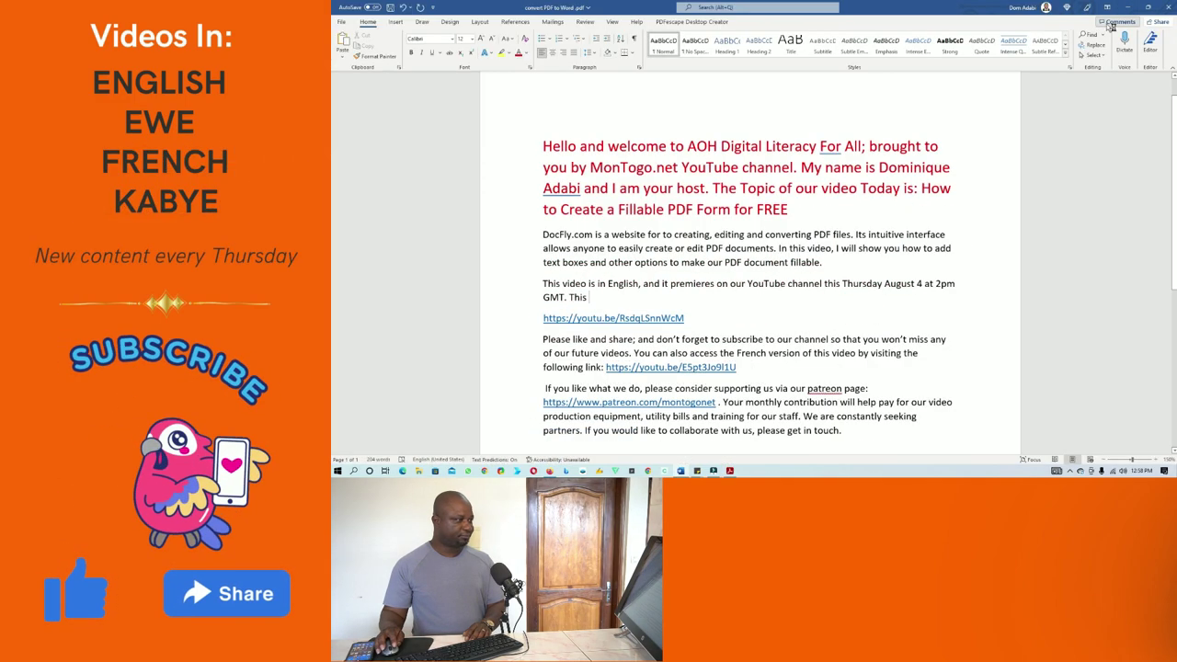
pyautogui.click(1128, 6)
pyautogui.click(855, 249)
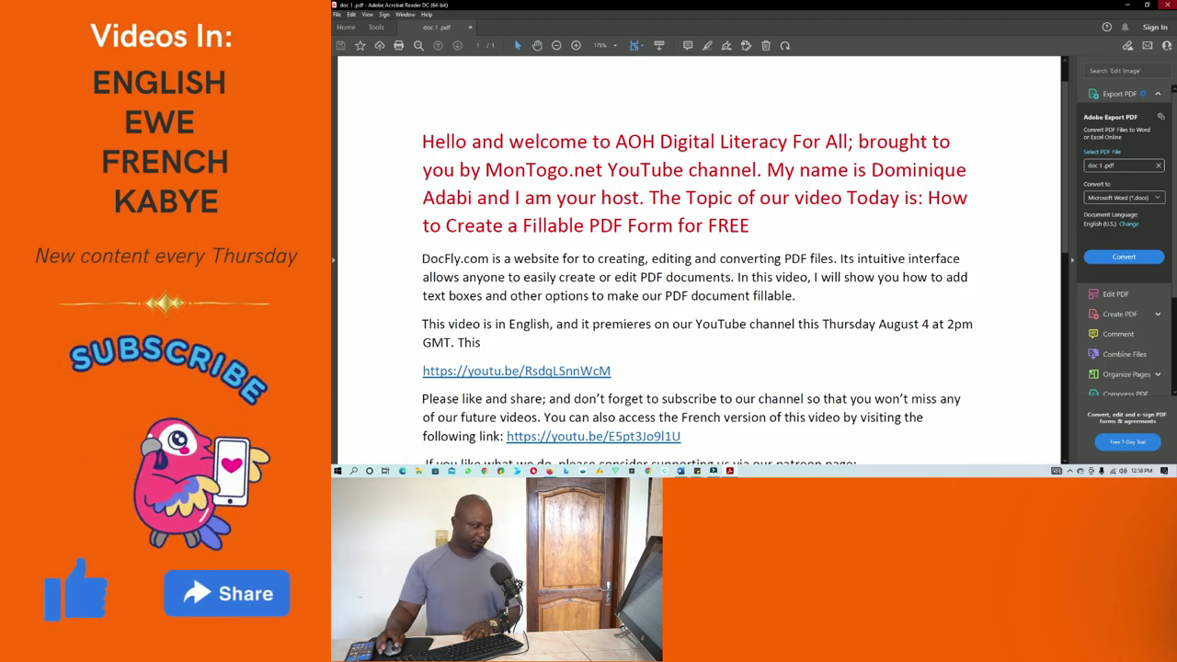
pyautogui.click(1169, 5)
pyautogui.click(680, 470)
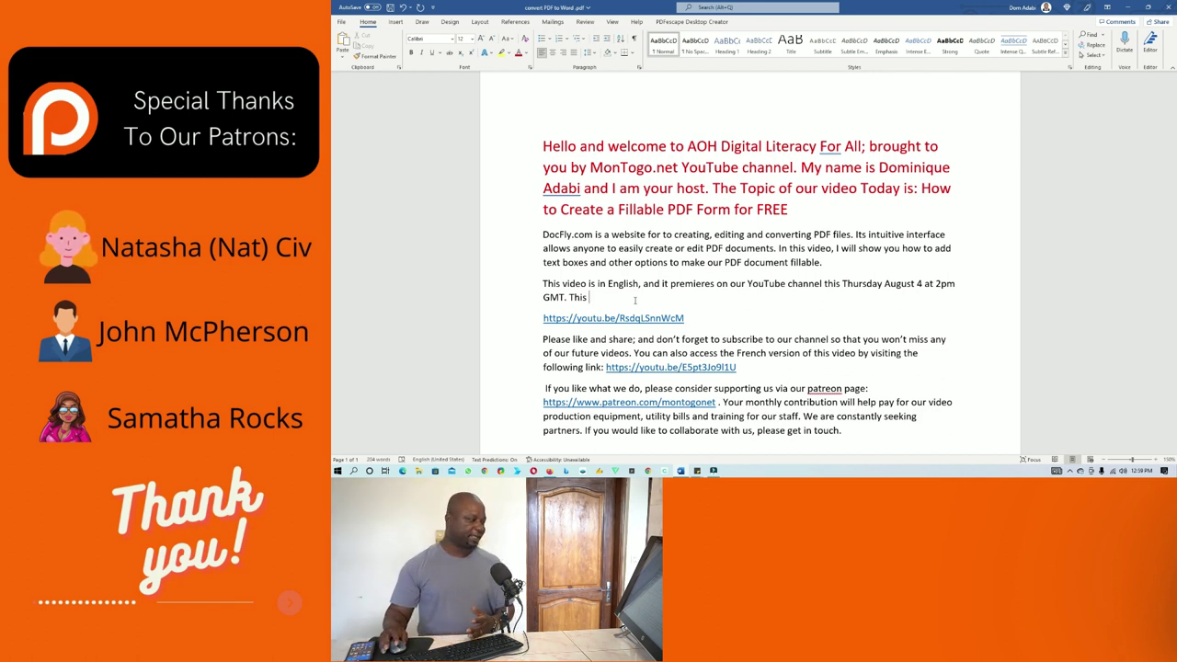
pyautogui.scroll(-3, 643, 298)
pyautogui.scroll(2, 657, 296)
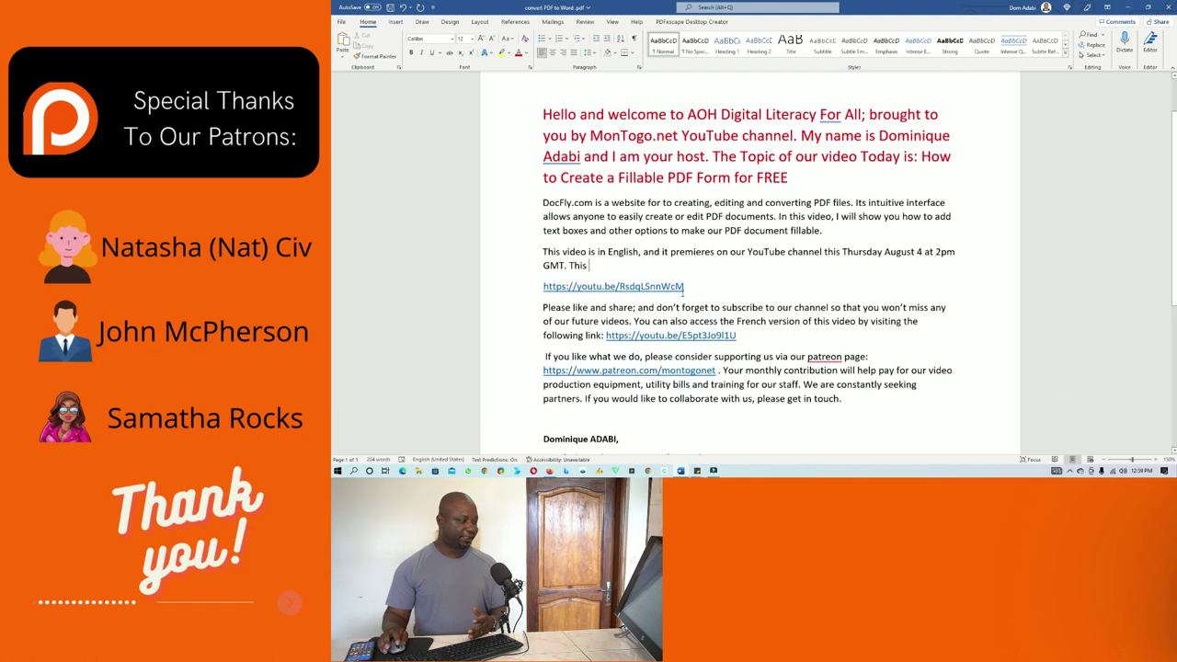
pyautogui.scroll(1, 680, 293)
pyautogui.scroll(-3, 692, 289)
pyautogui.scroll(4, 724, 282)
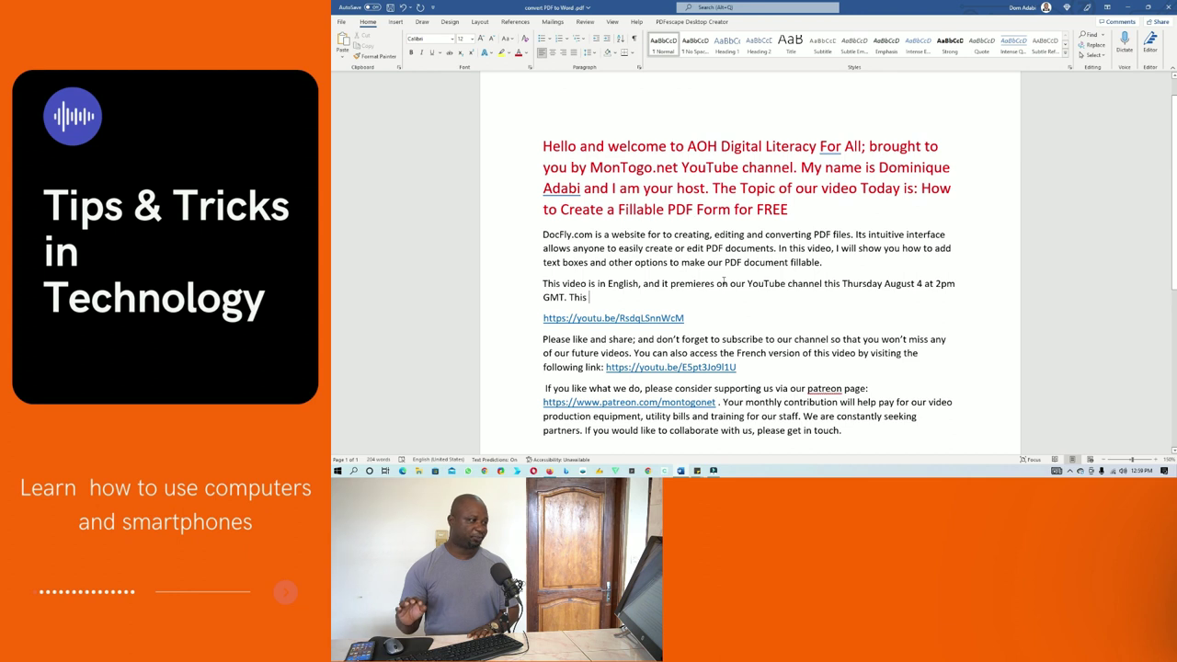